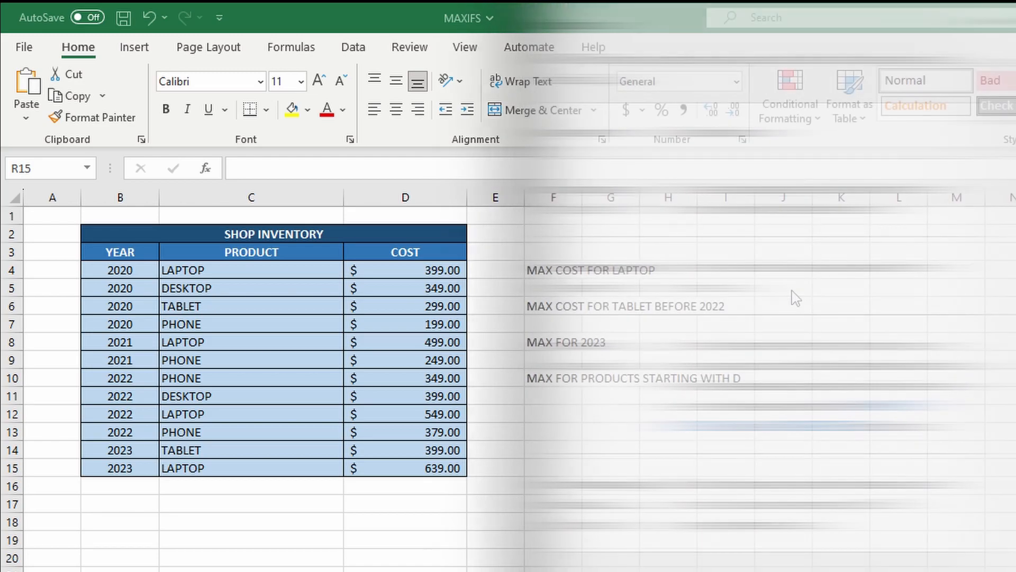
Step: Enter =MAXIFS(D4:D15,C4:C15,"LAPTOP") in cell F5 to find the maximum laptop cost
{"action": "left_click", "coordinate": [579, 292]}
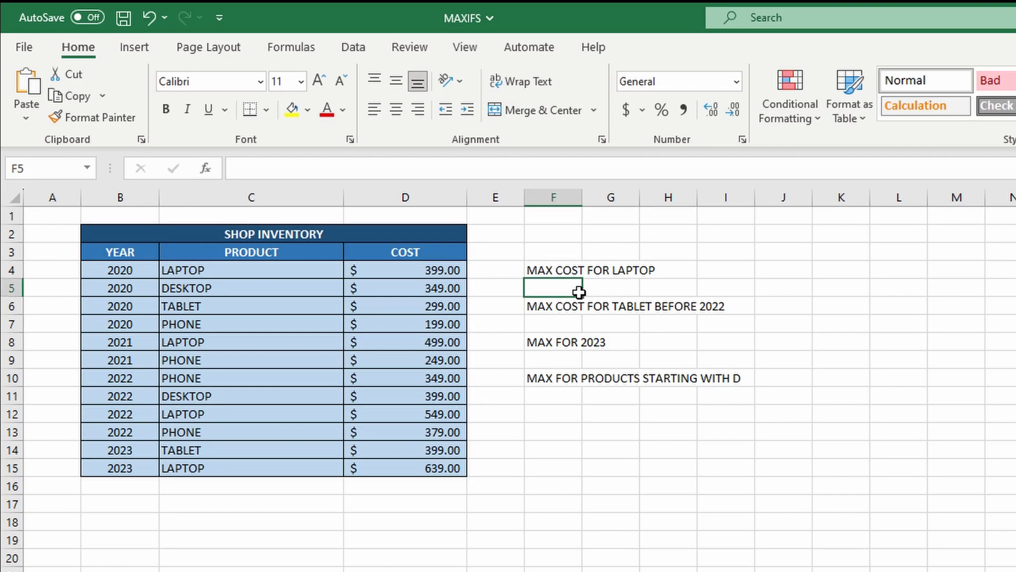
{"action": "type", "text": "=MAXIFS("}
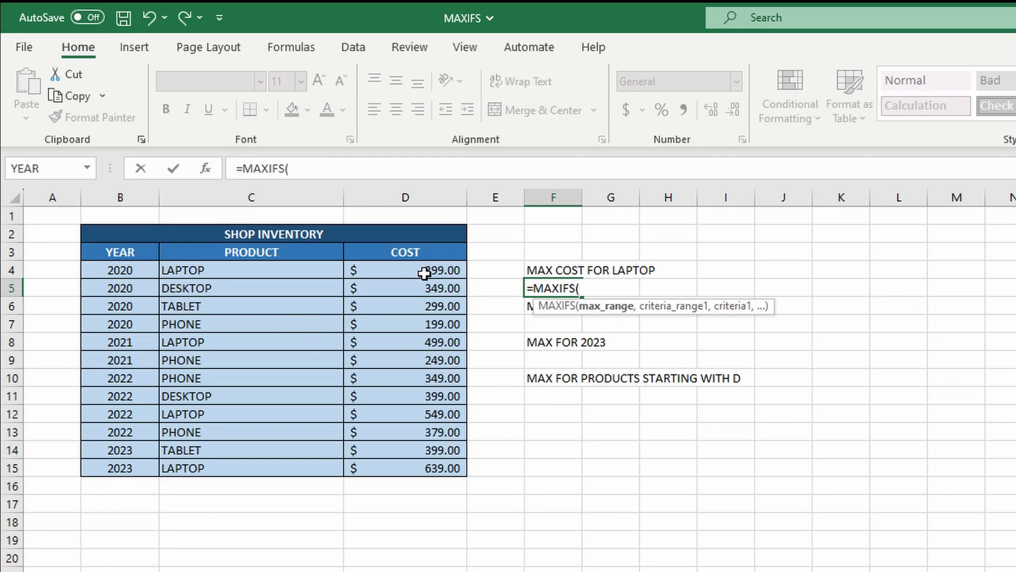
{"action": "left_click_drag", "start_coordinate": [427, 273], "coordinate": [443, 470]}
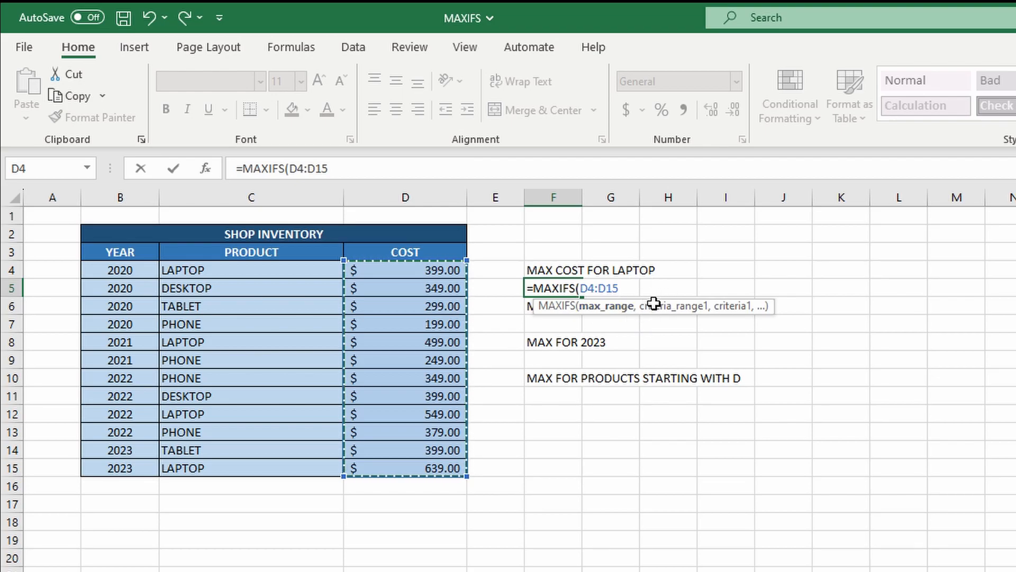
{"action": "type", "text": ","}
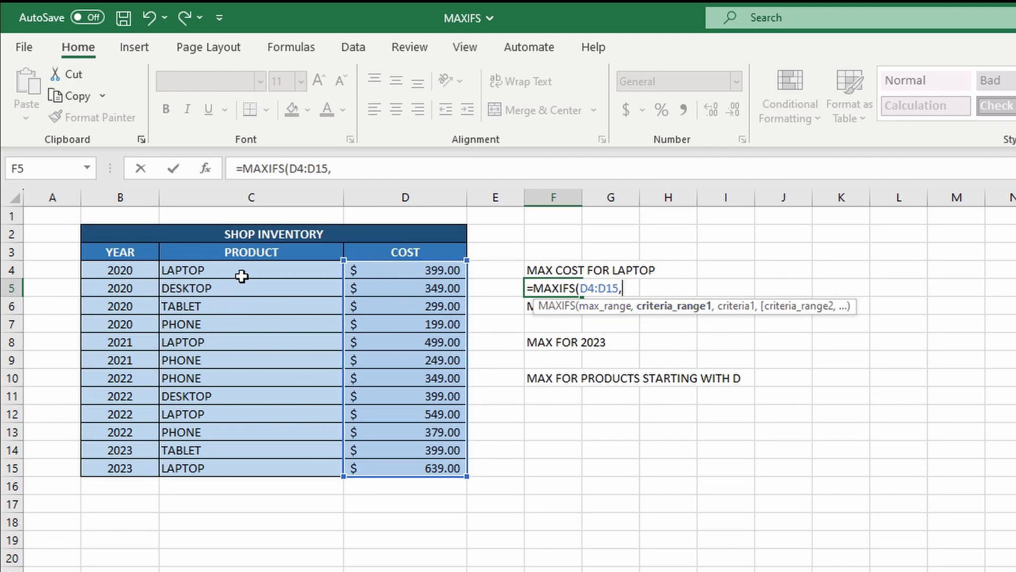
{"action": "left_click_drag", "start_coordinate": [242, 276], "coordinate": [236, 476]}
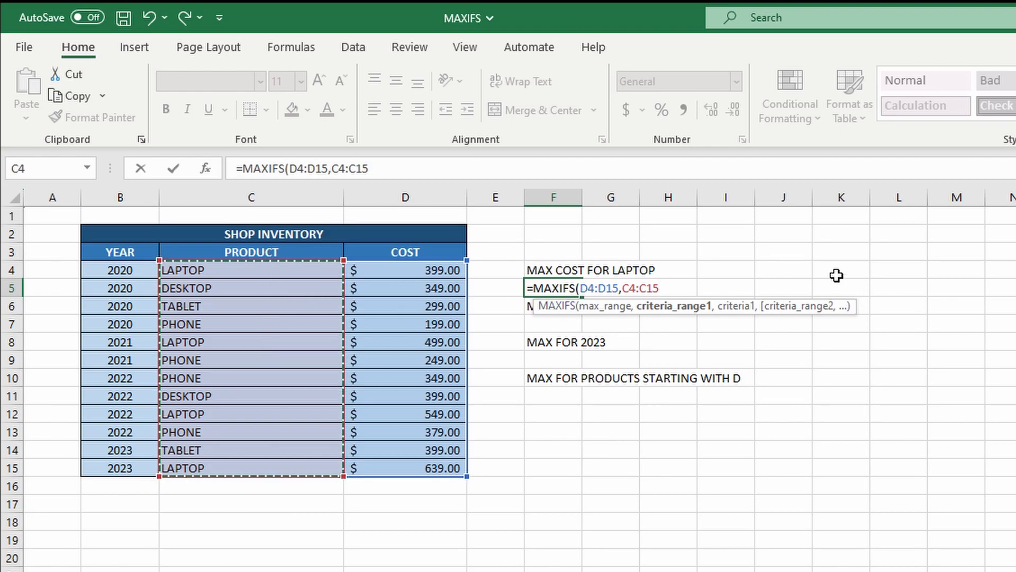
{"action": "type", "text": ","}
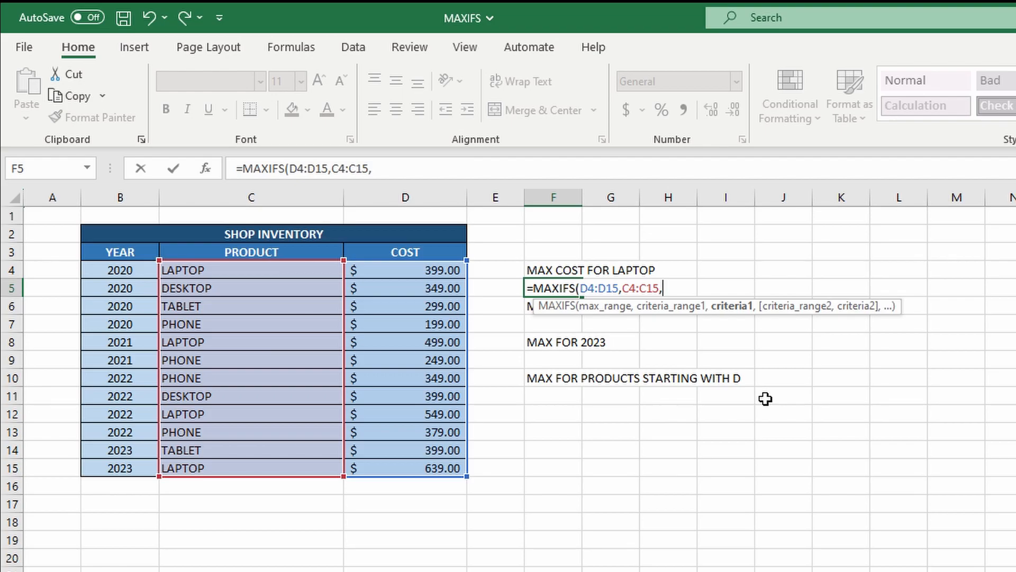
{"action": "type", "text": "\"LAPTOP"}
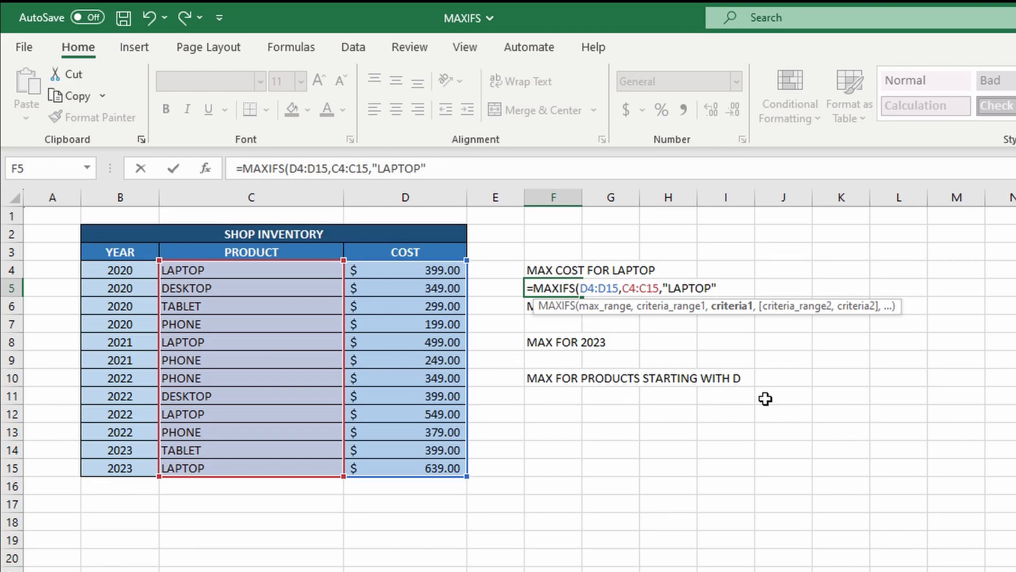
{"action": "type", "text": "\")"}
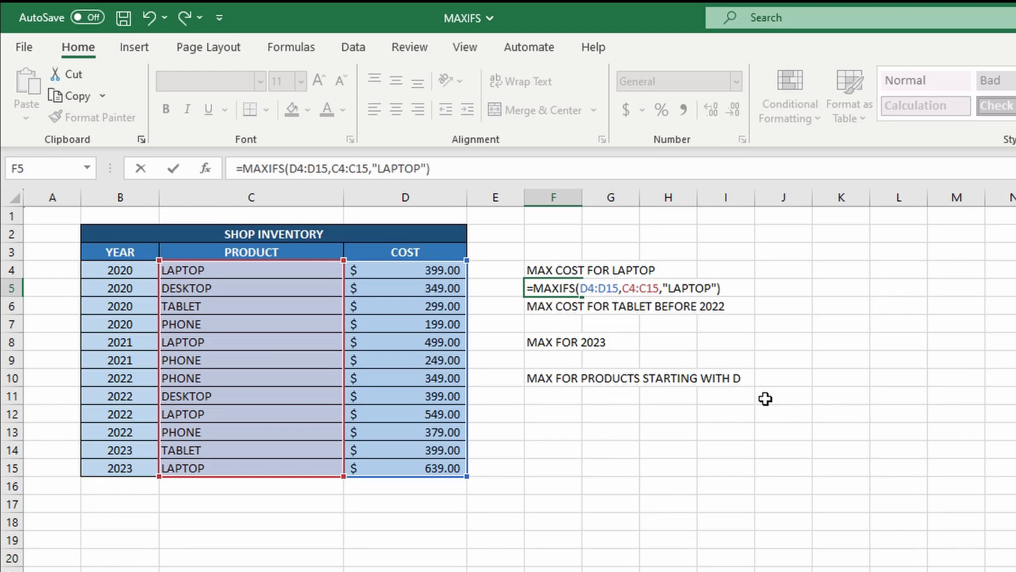
{"action": "key", "text": "Return"}
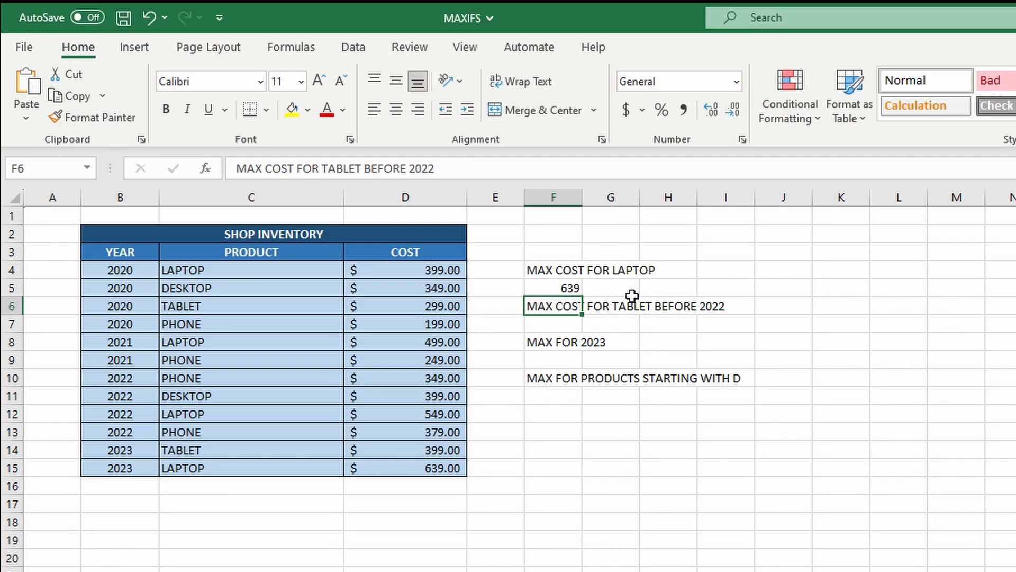
Step: Format the laptop result in F5 as dollar accounting and check it against the cost in D15
{"action": "left_click", "coordinate": [554, 291]}
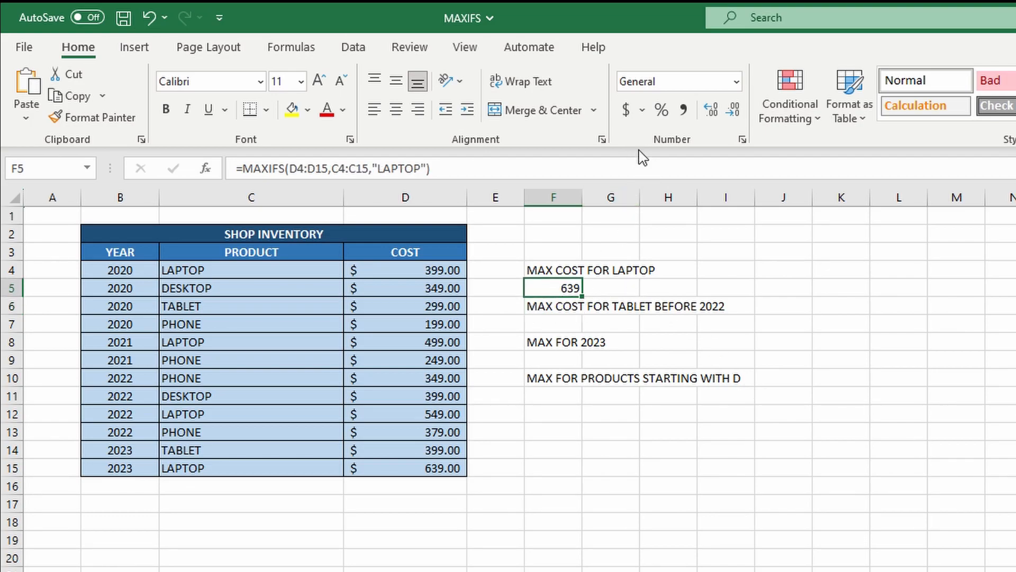
{"action": "left_click", "coordinate": [625, 111]}
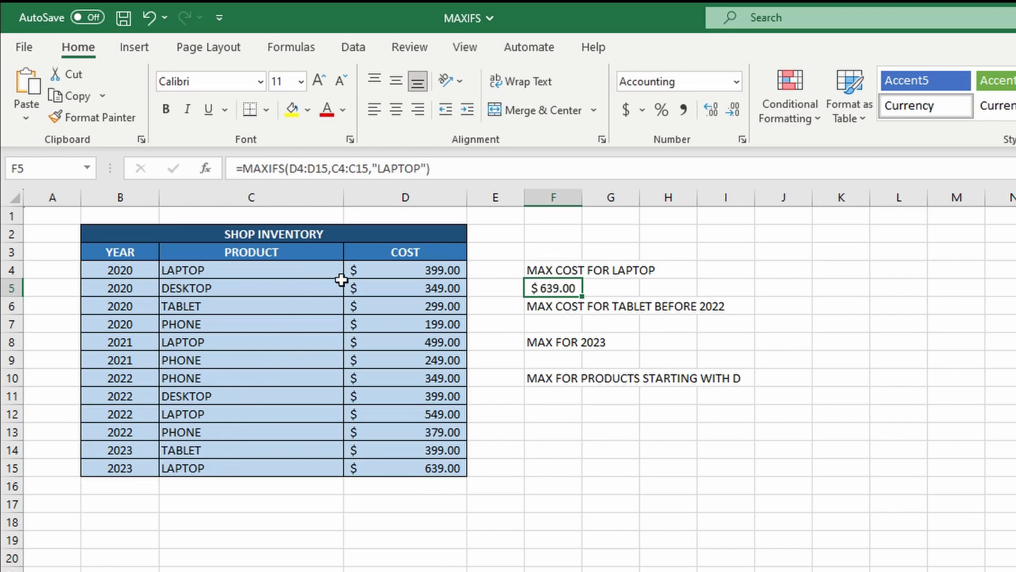
{"action": "left_click", "coordinate": [447, 470]}
Step: Begin a MAXIFS formula in F7 with D4:D15 as the max range and "TABLET" as the criterion for C4:C15
{"action": "left_click", "coordinate": [569, 329]}
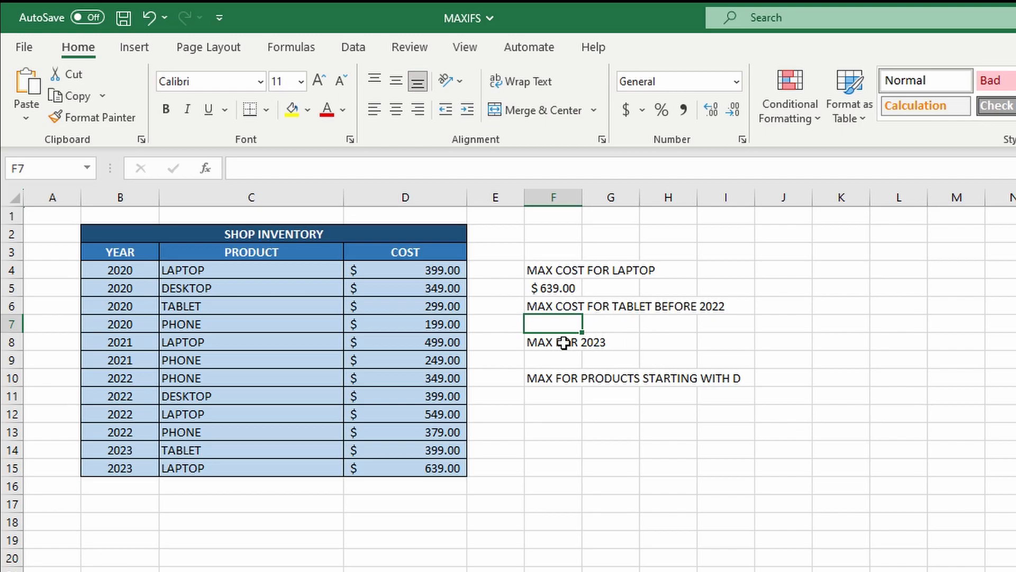
{"action": "type", "text": "=MAX"}
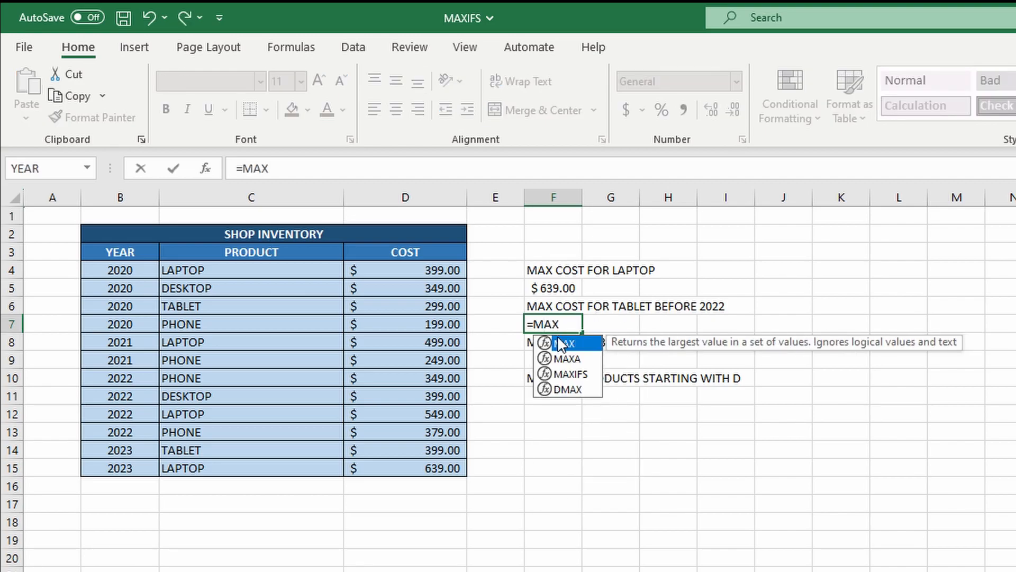
{"action": "type", "text": "IFS("}
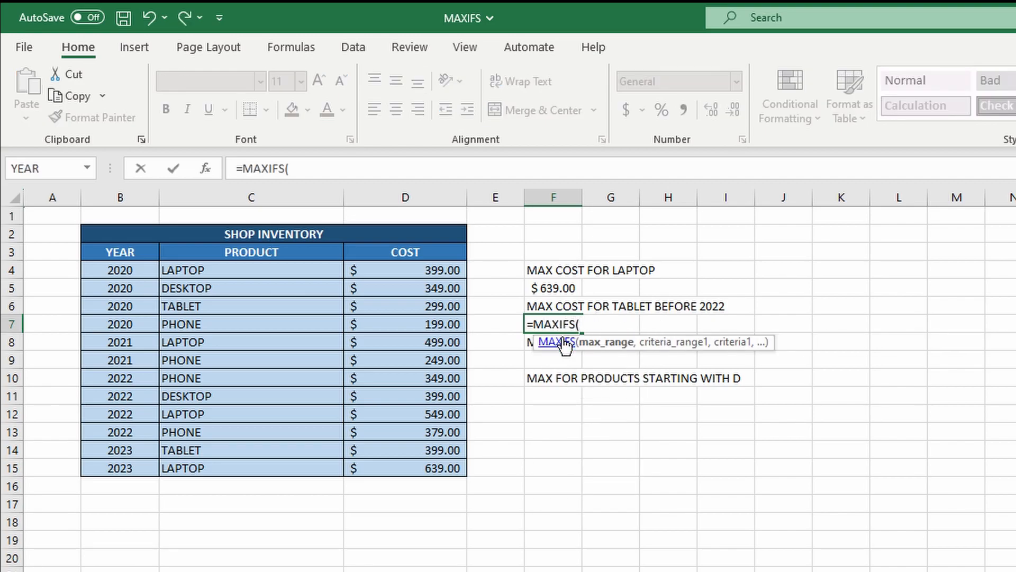
{"action": "left_click", "coordinate": [442, 277]}
{"action": "left_click_drag", "start_coordinate": [441, 279], "coordinate": [424, 474]}
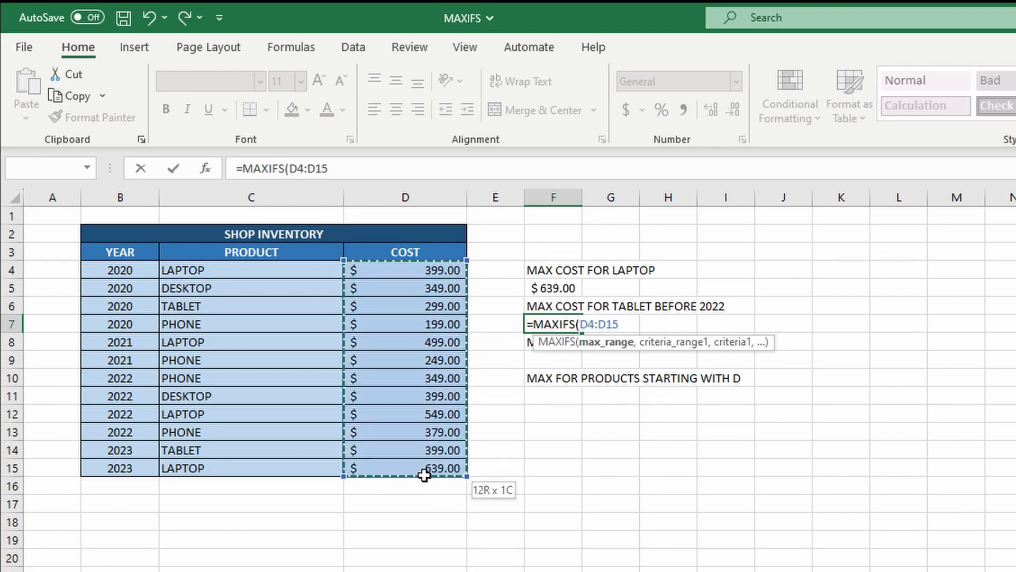
{"action": "type", "text": ","}
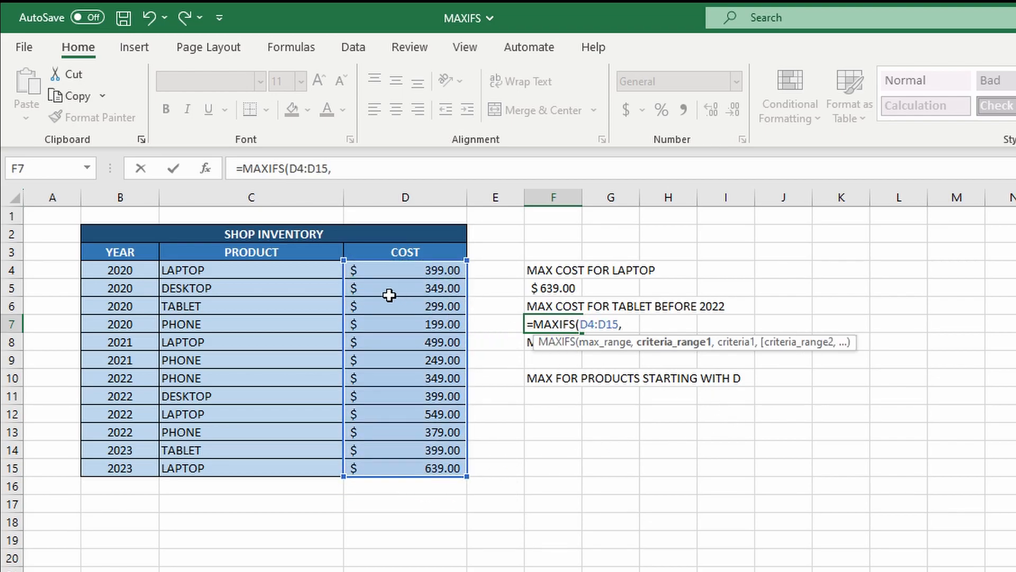
{"action": "left_click", "coordinate": [267, 275]}
{"action": "left_click_drag", "start_coordinate": [268, 276], "coordinate": [291, 475]}
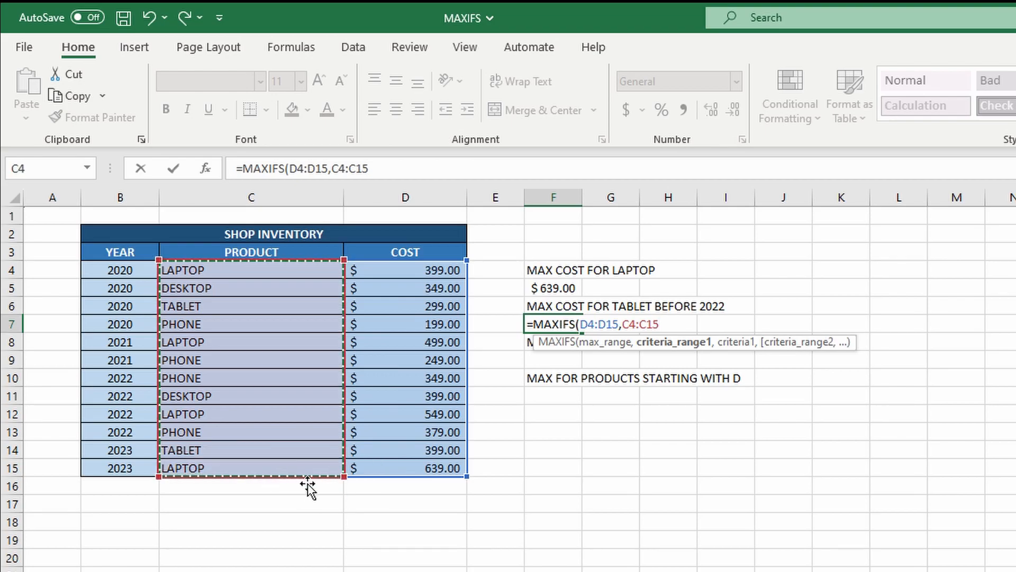
{"action": "type", "text": ",\""}
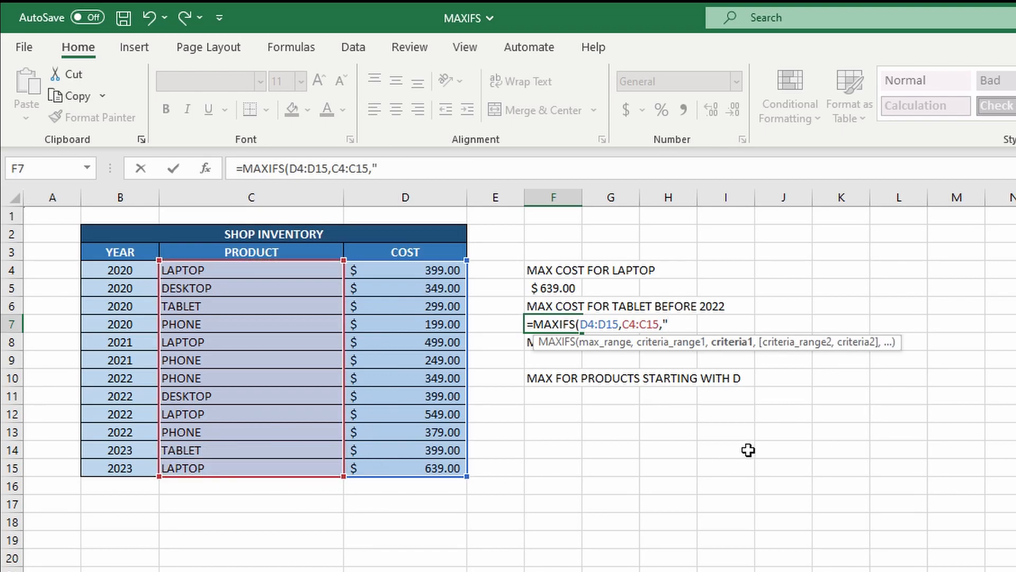
{"action": "type", "text": "TABLET\""}
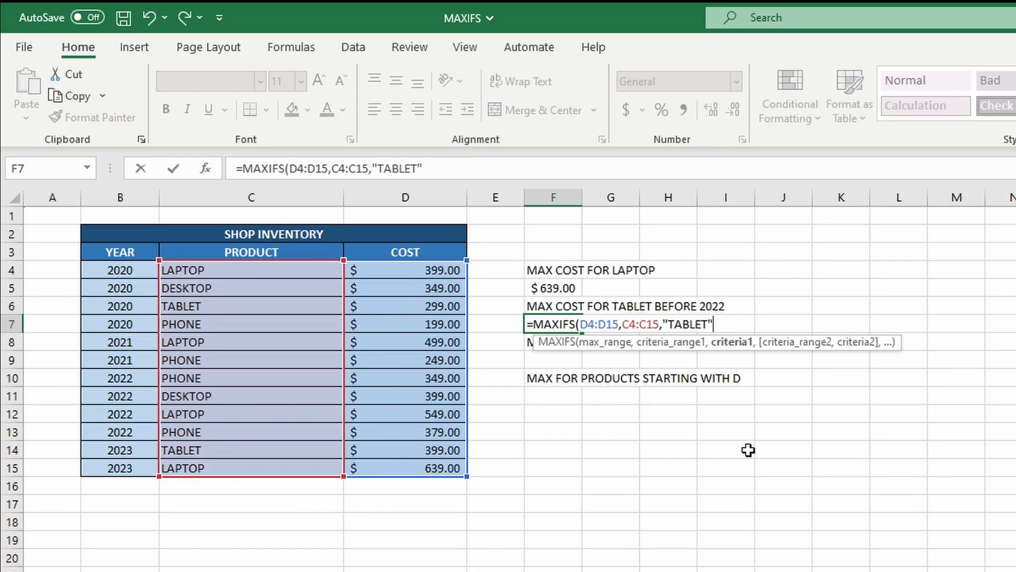
Step: Complete the F7 formula with the second criterion "<2022" on B4:B15, and format the result as dollar accounting
{"action": "type", "text": "?,"}
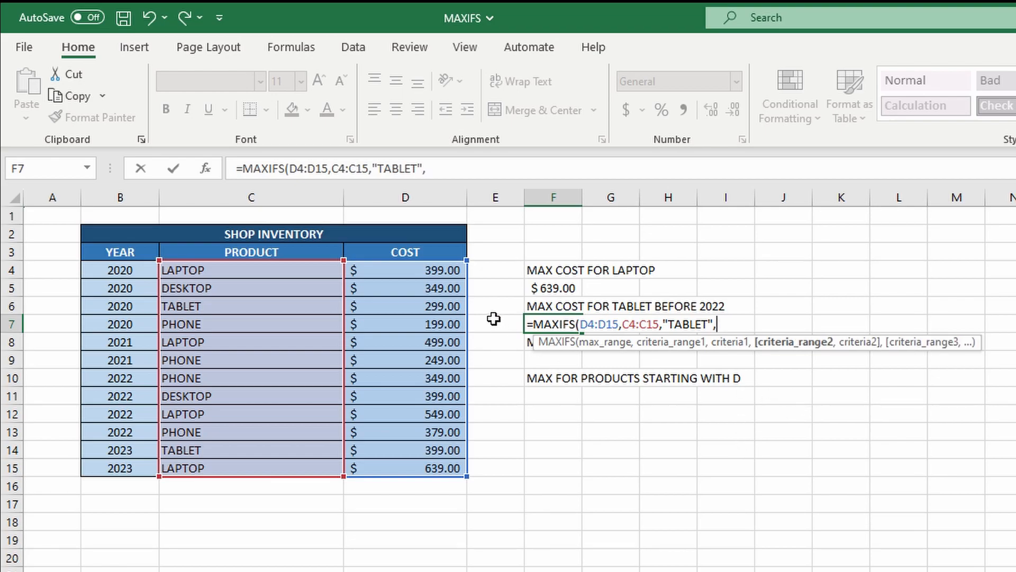
{"action": "left_click_drag", "start_coordinate": [132, 275], "coordinate": [139, 471]}
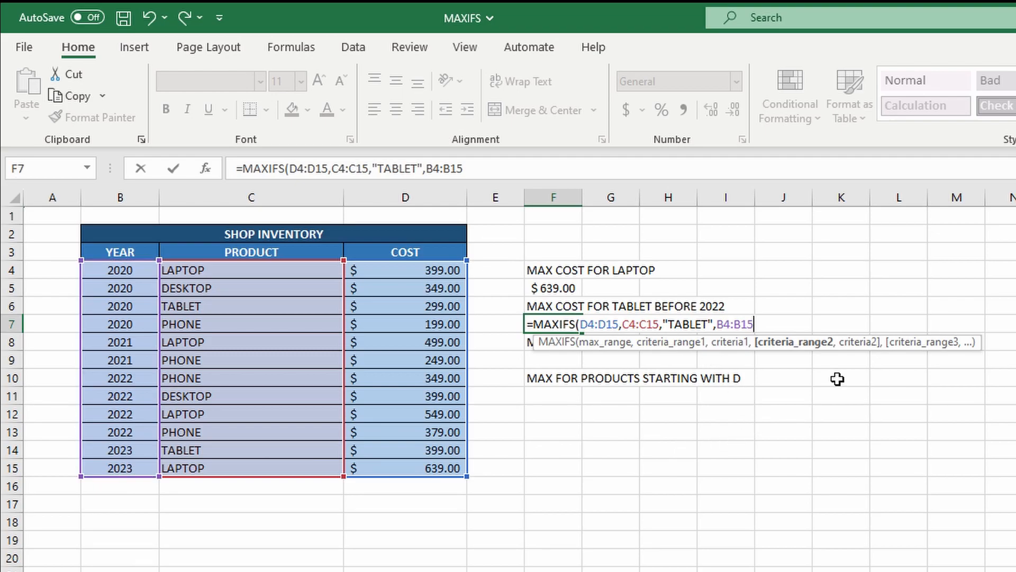
{"action": "type", "text": ",\"<2022"}
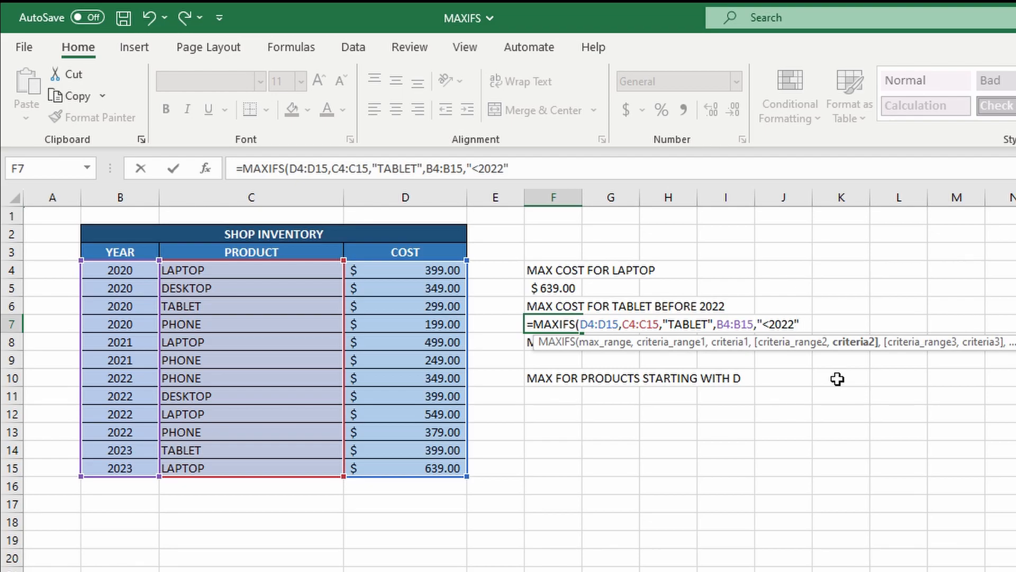
{"action": "type", "text": "\")"}
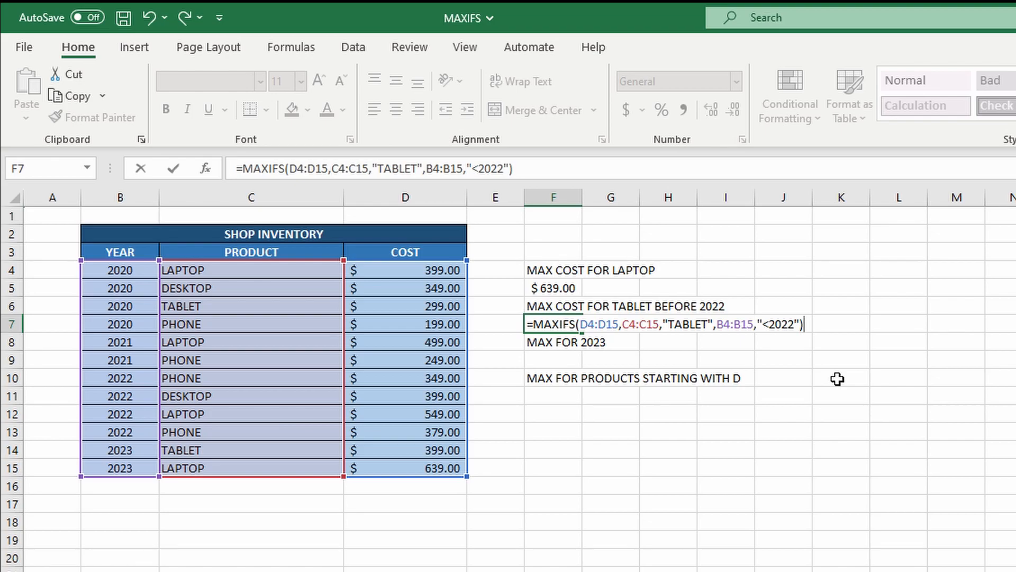
{"action": "key", "text": "Return"}
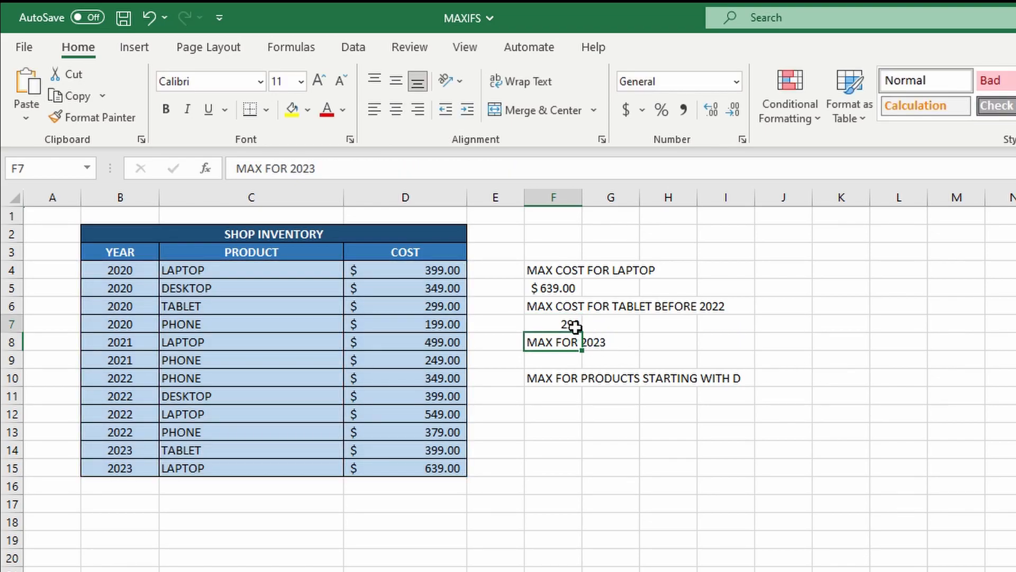
{"action": "left_click", "coordinate": [570, 325]}
{"action": "left_click", "coordinate": [630, 110]}
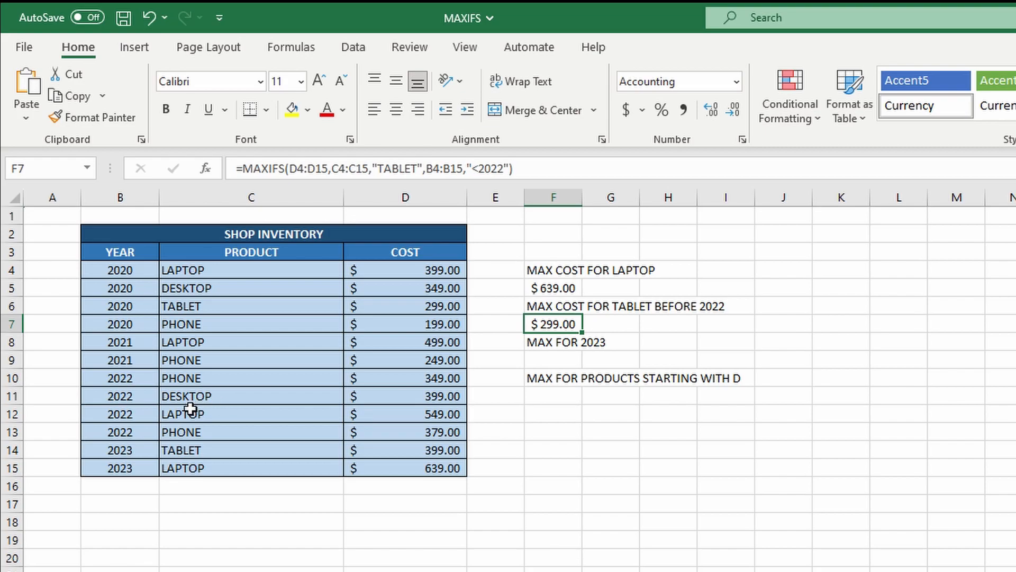
Step: Compare the years and costs of the tablet rows in the inventory table with the result in F7
{"action": "left_click", "coordinate": [231, 312]}
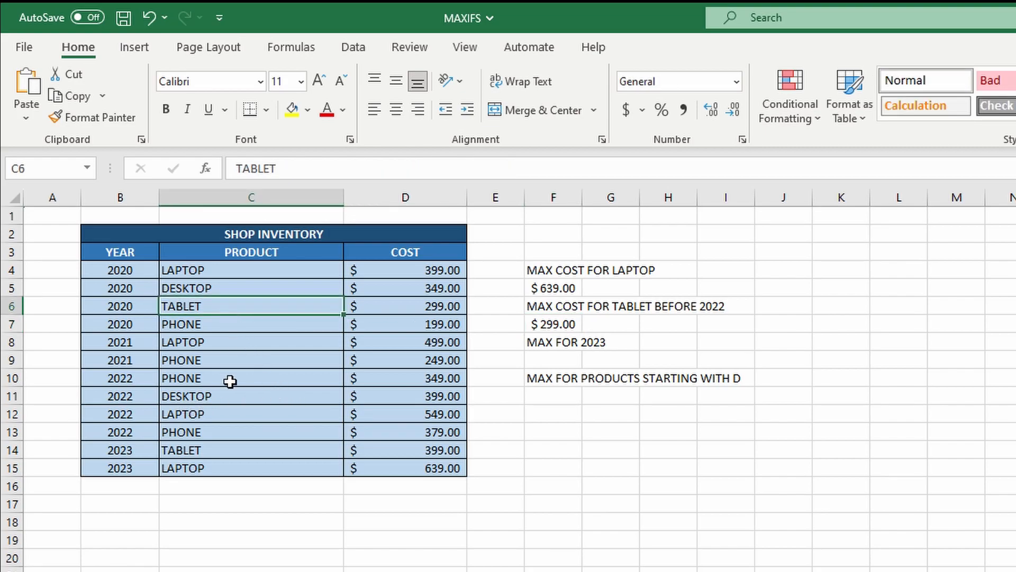
{"action": "left_click", "coordinate": [217, 455]}
{"action": "left_click", "coordinate": [205, 311]}
{"action": "left_click", "coordinate": [227, 455]}
{"action": "left_click", "coordinate": [195, 310]}
{"action": "left_click", "coordinate": [154, 461]}
{"action": "left_click", "coordinate": [191, 459]}
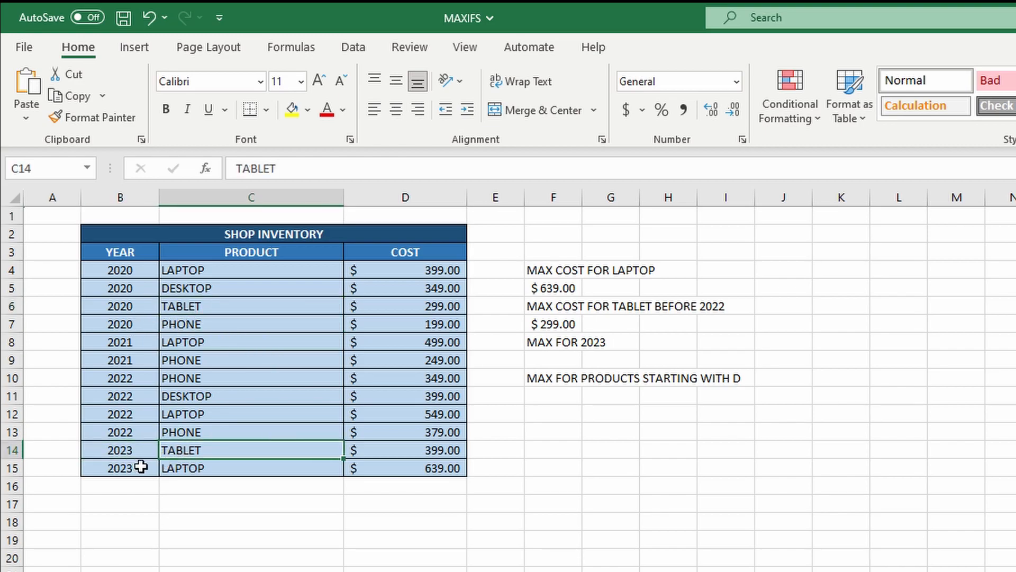
{"action": "left_click", "coordinate": [210, 314]}
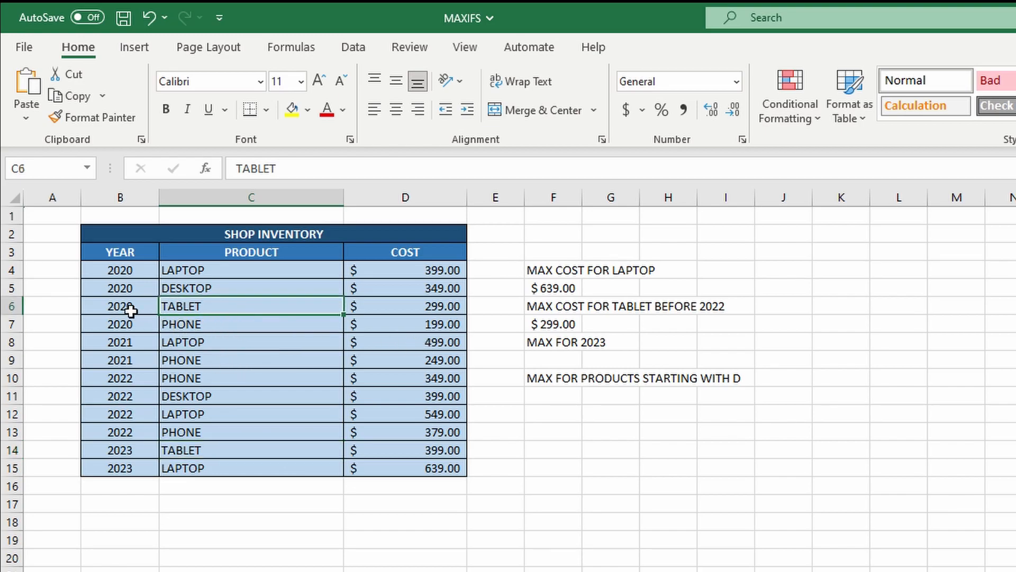
{"action": "left_click", "coordinate": [450, 313]}
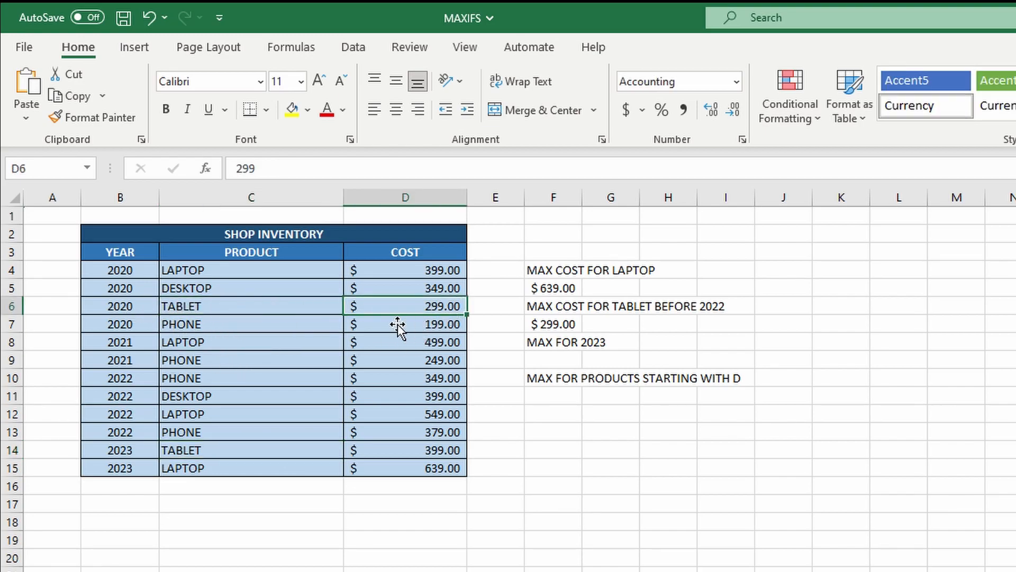
{"action": "left_click", "coordinate": [254, 310]}
{"action": "left_click", "coordinate": [398, 310]}
{"action": "left_click", "coordinate": [551, 324]}
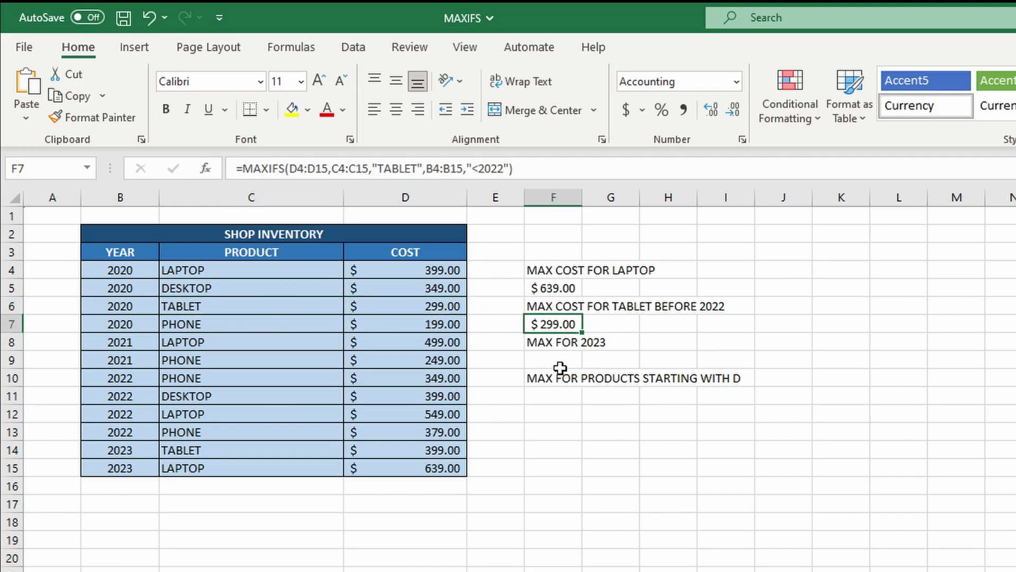
Step: Enter a MAXIFS formula in F9 with D4:D15 as the max range and the criterion "2023" for the years in B4:B15
{"action": "left_click", "coordinate": [564, 364]}
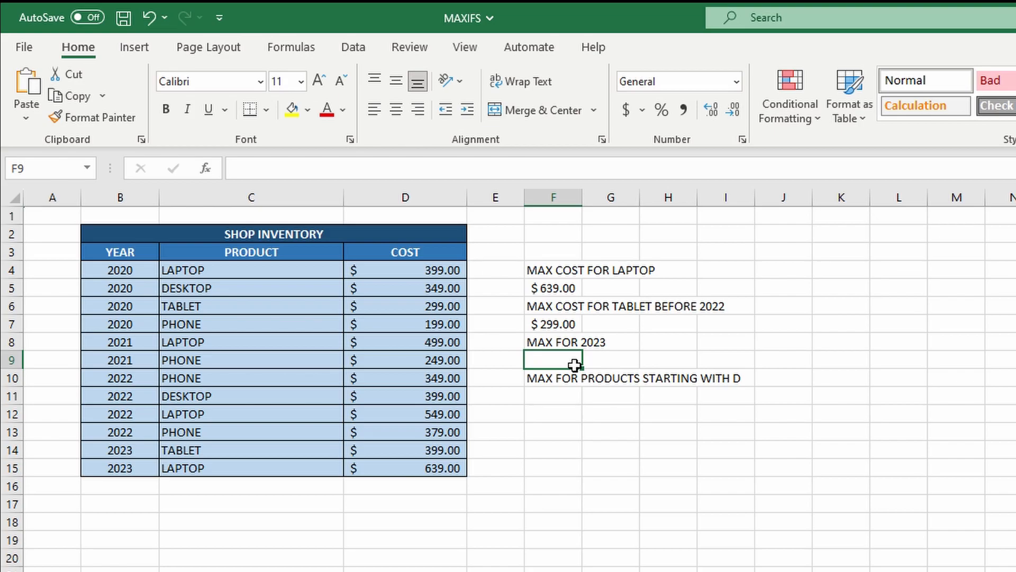
{"action": "type", "text": "=MAX"}
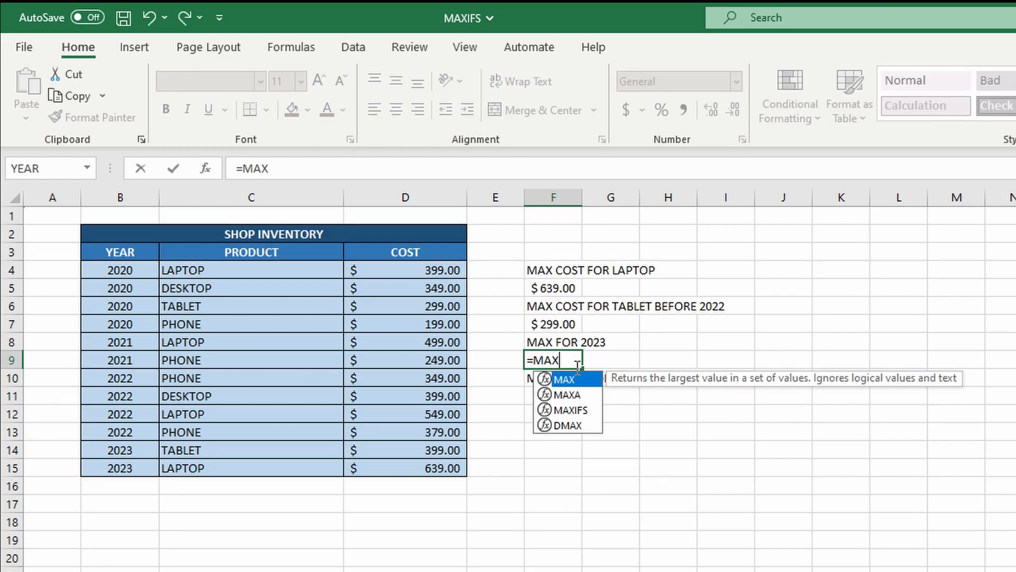
{"action": "type", "text": "IFS("}
{"action": "left_click_drag", "start_coordinate": [453, 272], "coordinate": [467, 470]}
{"action": "type", "text": ","}
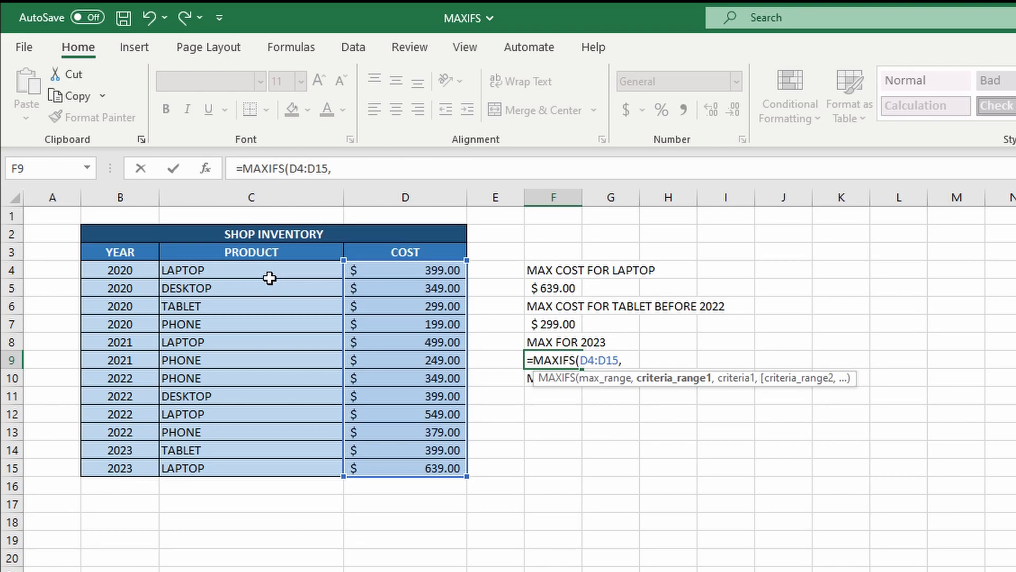
{"action": "left_click_drag", "start_coordinate": [124, 278], "coordinate": [130, 306]}
{"action": "left_click_drag", "start_coordinate": [140, 487], "coordinate": [139, 468]}
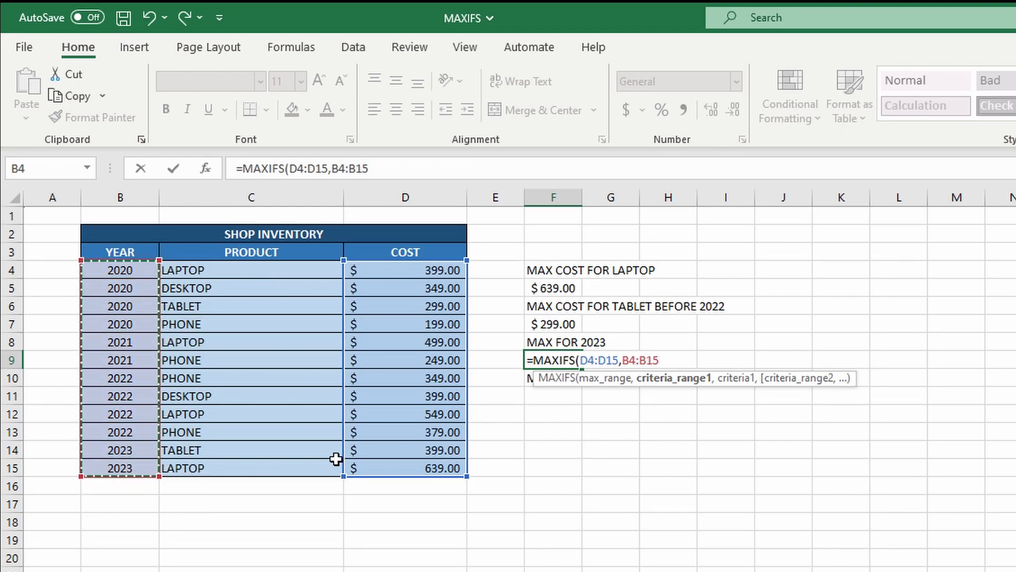
{"action": "type", "text": ",\"2023"}
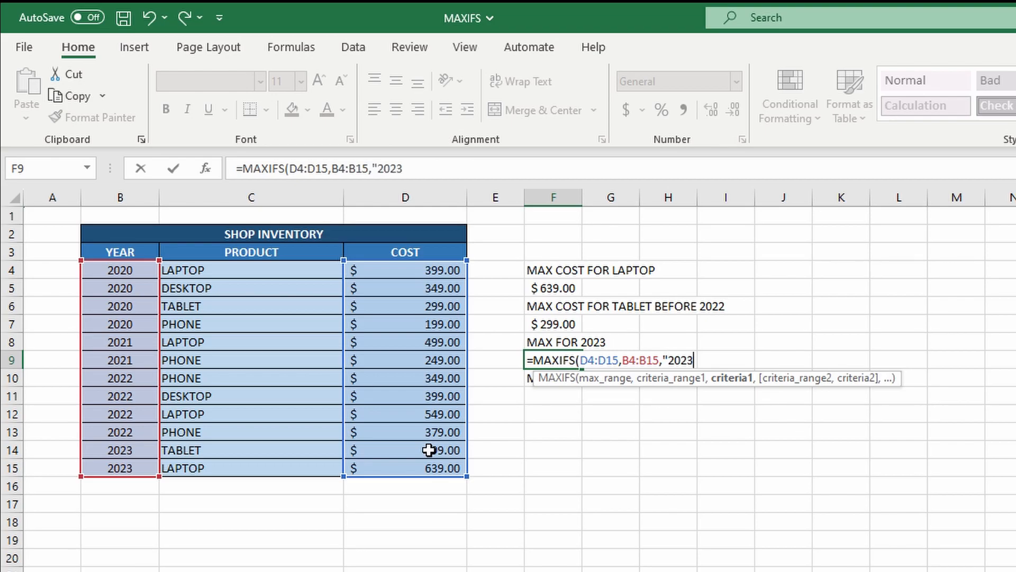
{"action": "type", "text": "\")"}
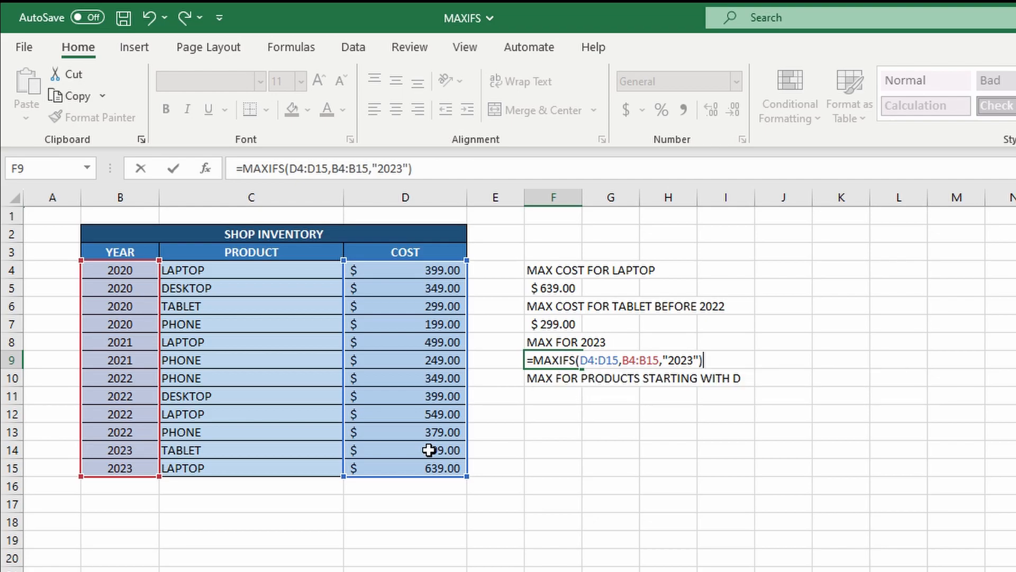
{"action": "key", "text": "Return"}
Step: Format the 2023 result in F9 as dollar accounting and check it against the 2023 rows of the inventory table
{"action": "left_click", "coordinate": [553, 365]}
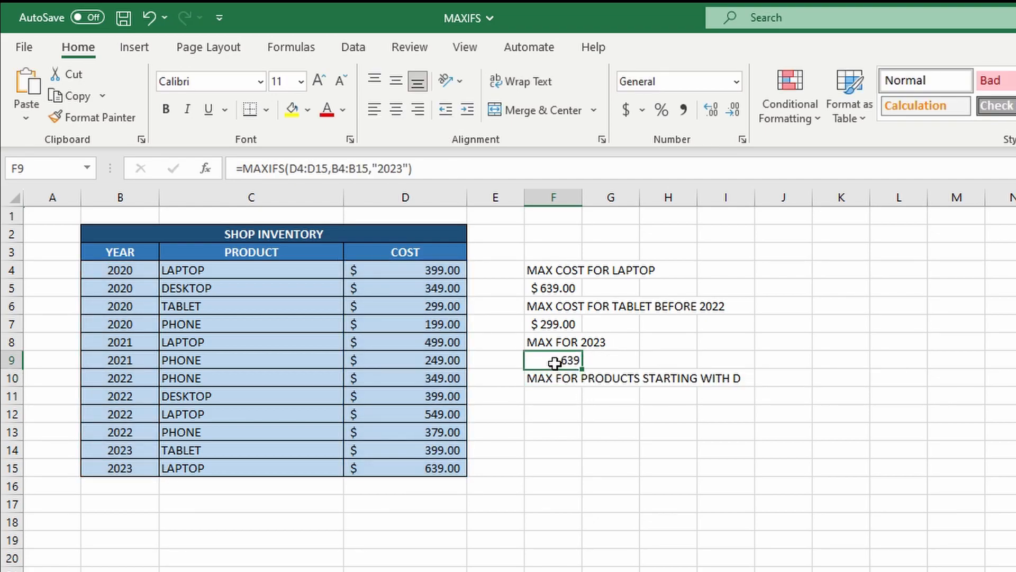
{"action": "left_click", "coordinate": [626, 110]}
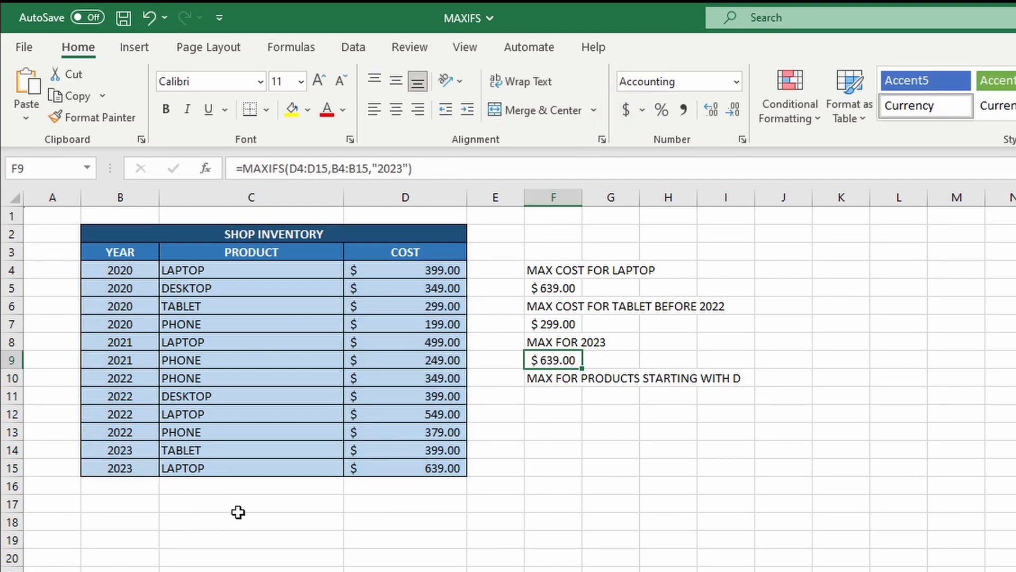
{"action": "left_click_drag", "start_coordinate": [143, 457], "coordinate": [433, 474]}
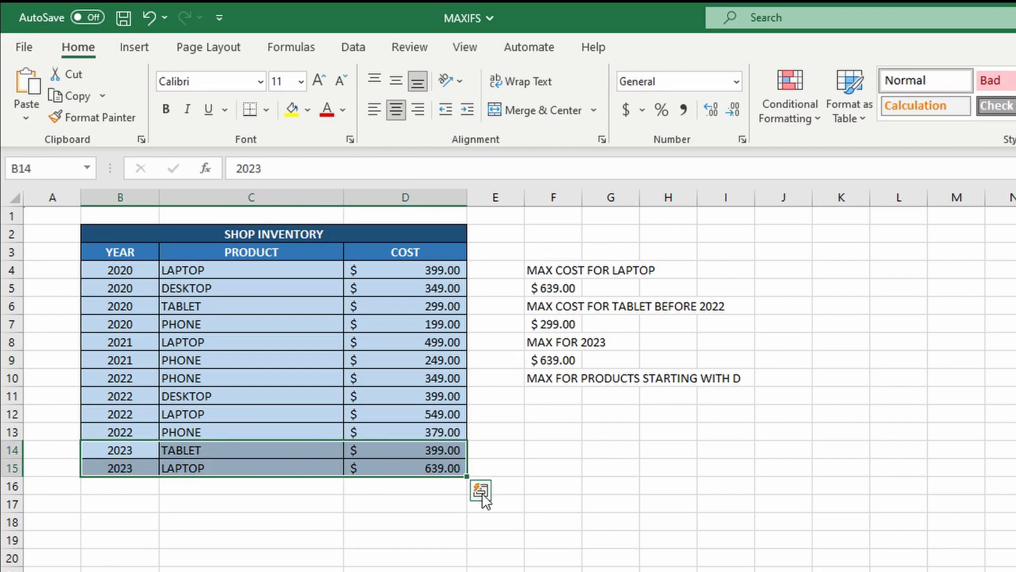
{"action": "left_click", "coordinate": [336, 509]}
{"action": "left_click", "coordinate": [425, 468]}
{"action": "left_click_drag", "start_coordinate": [141, 456], "coordinate": [408, 470]}
Step: Format F11 as dollar accounting and enter a MAXIFS formula there with max range D4:D15 and the criterion "D*" for C4:C15
{"action": "left_click", "coordinate": [579, 402]}
{"action": "left_click", "coordinate": [626, 110]}
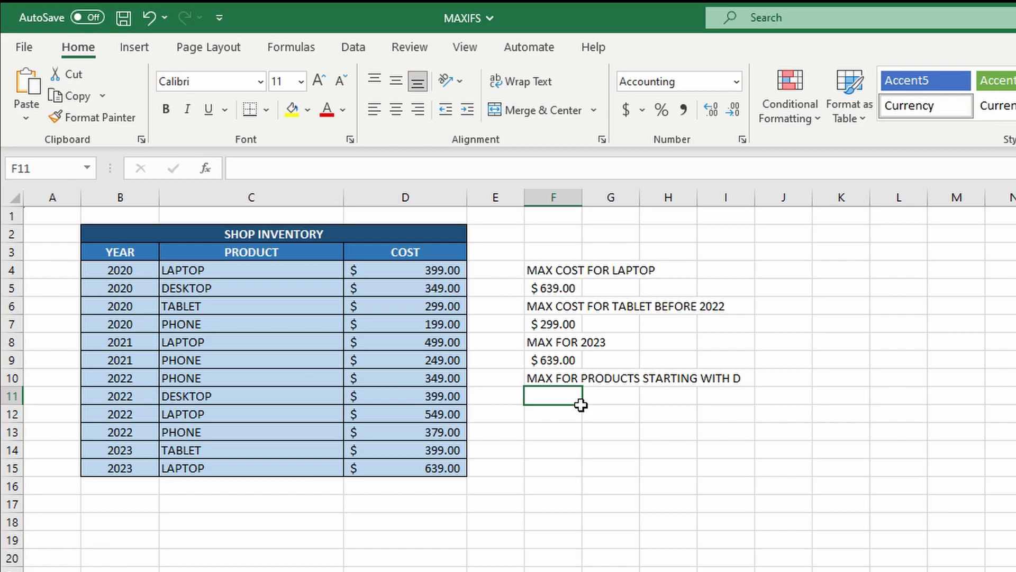
{"action": "type", "text": "=MAXIFS("}
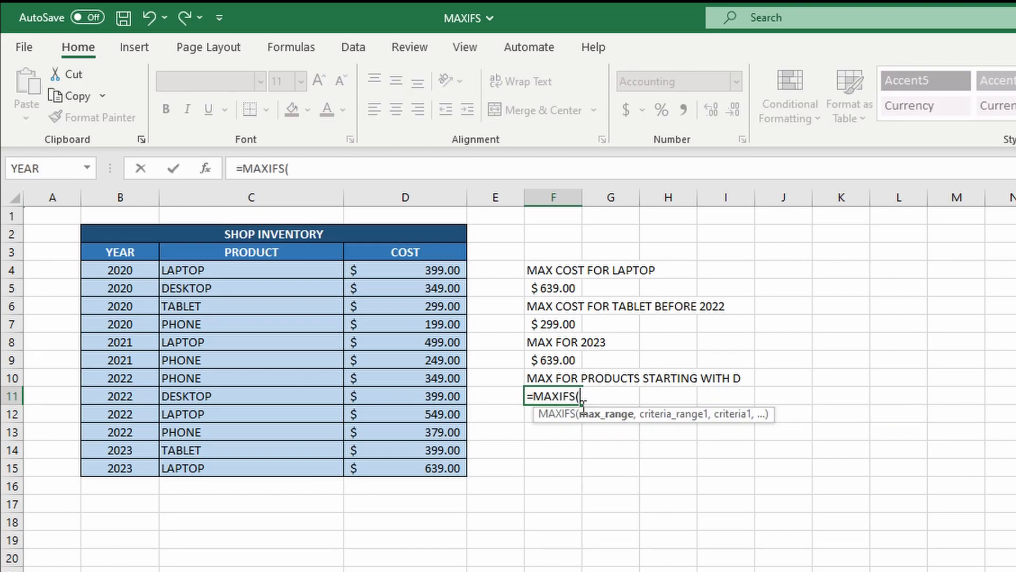
{"action": "left_click", "coordinate": [415, 277]}
{"action": "left_click_drag", "start_coordinate": [415, 277], "coordinate": [436, 467]}
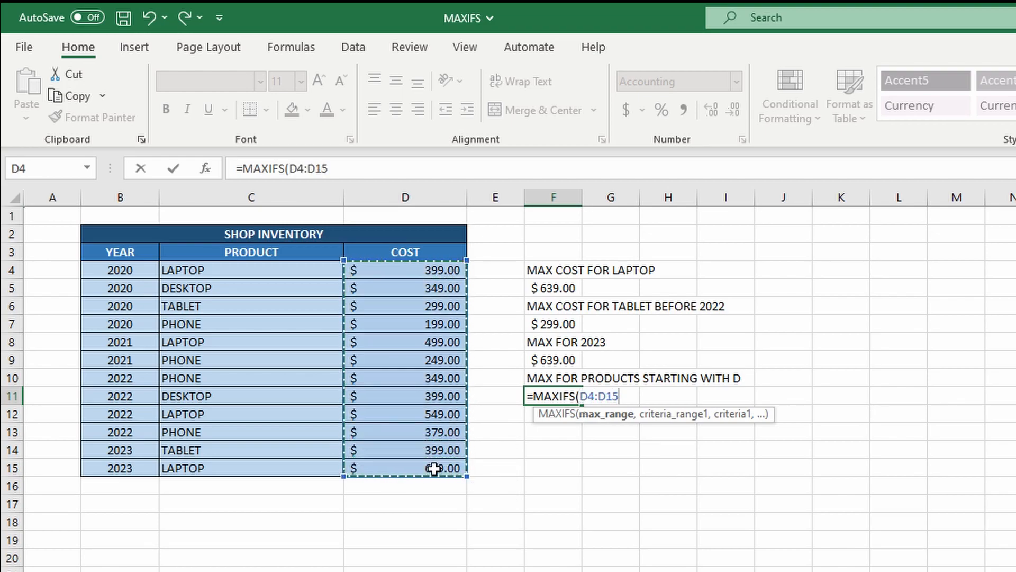
{"action": "type", "text": ","}
{"action": "left_click_drag", "start_coordinate": [280, 270], "coordinate": [279, 472]}
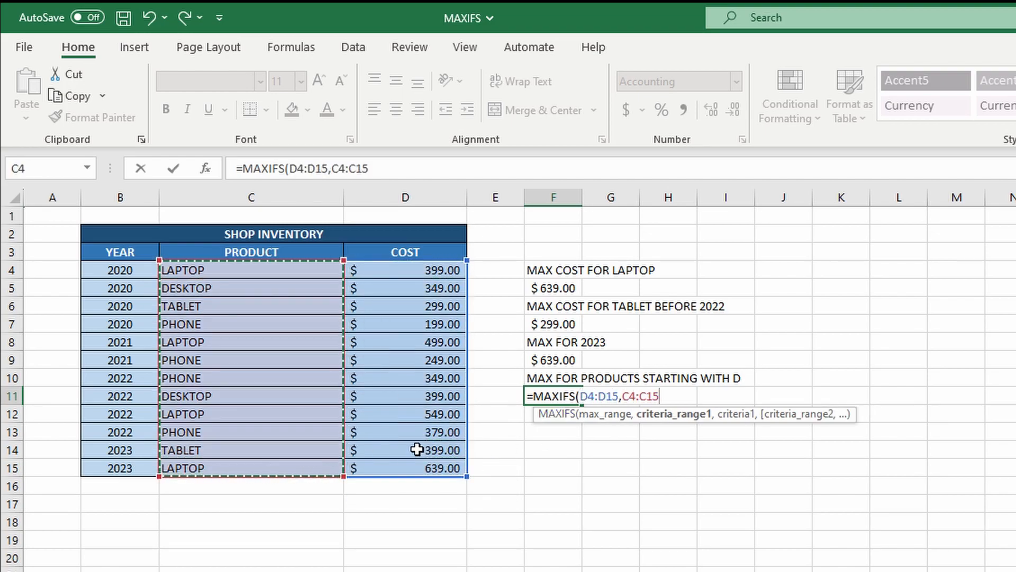
{"action": "type", "text": ","}
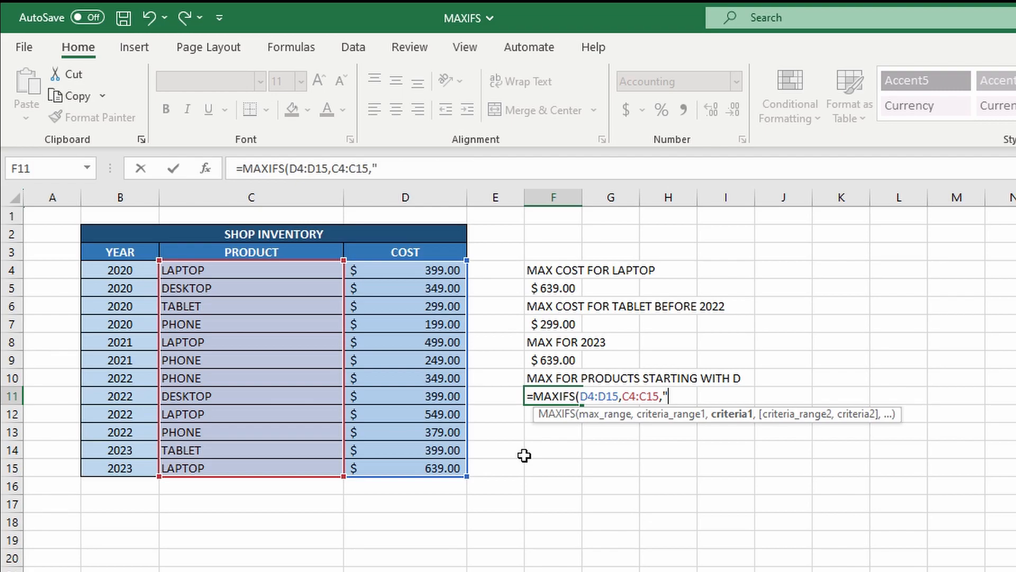
{"action": "type", "text": "\"D*"}
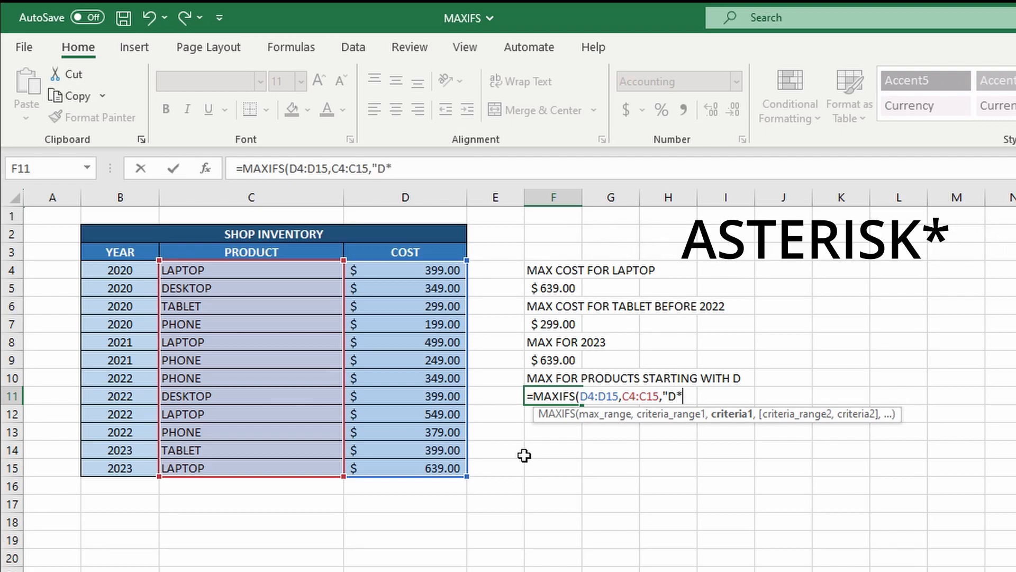
{"action": "type", "text": "\")"}
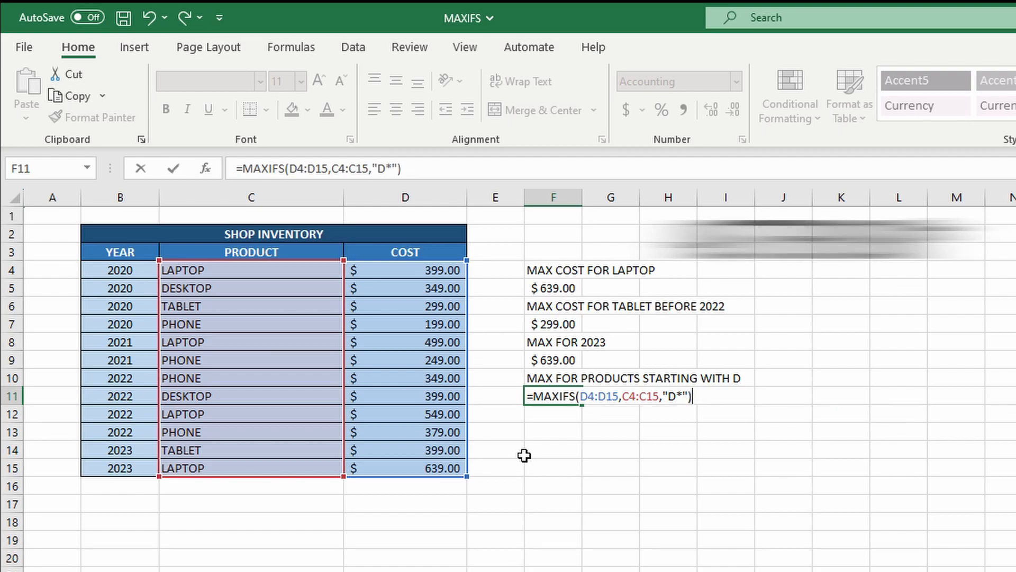
{"action": "key", "text": "Return"}
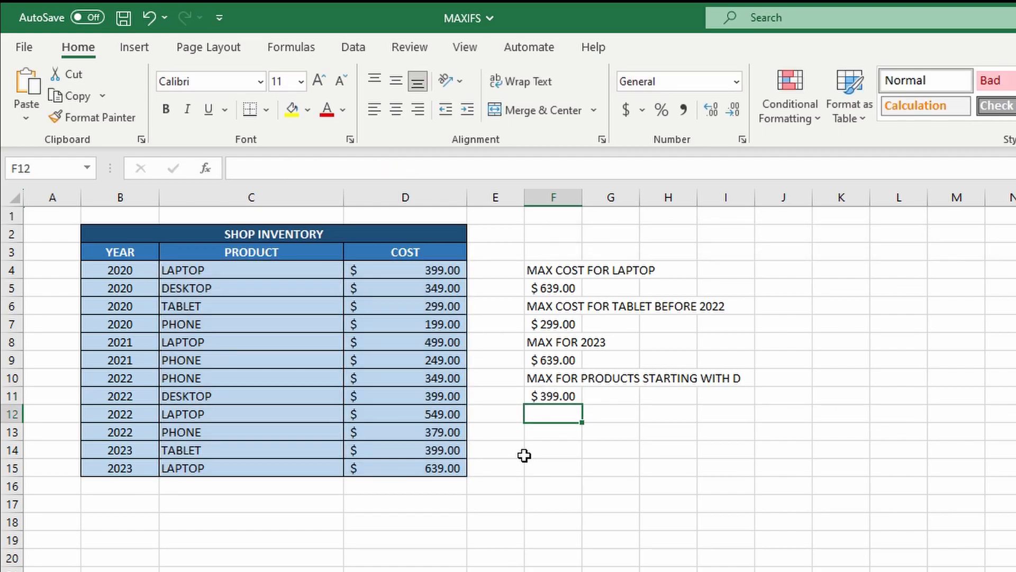
Step: Review the formula in F11 and compare its result with the costs of the two desktop rows in the inventory table
{"action": "left_click", "coordinate": [547, 397]}
{"action": "left_click", "coordinate": [470, 184]}
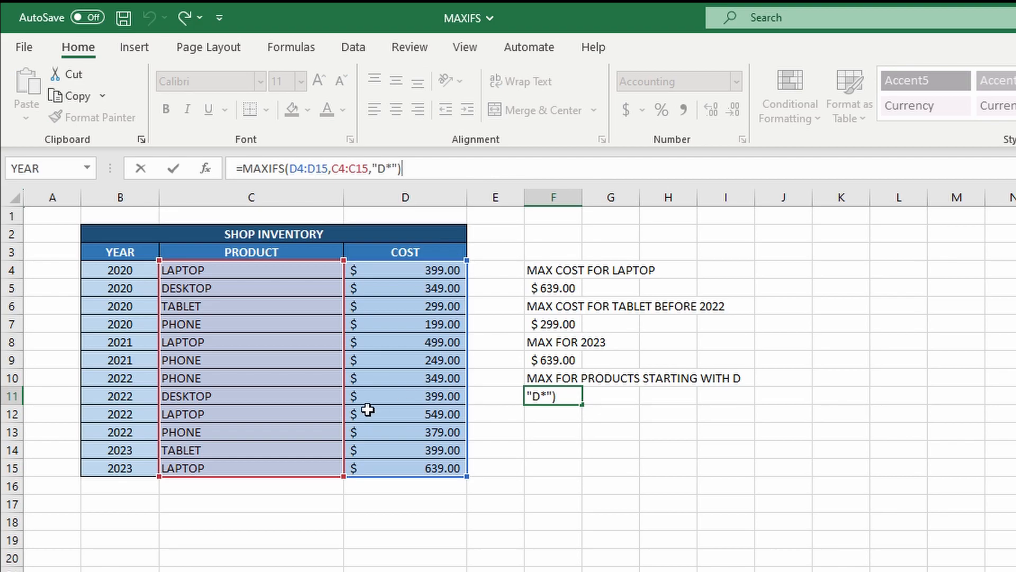
{"action": "left_click", "coordinate": [214, 403]}
{"action": "left_click", "coordinate": [238, 287]}
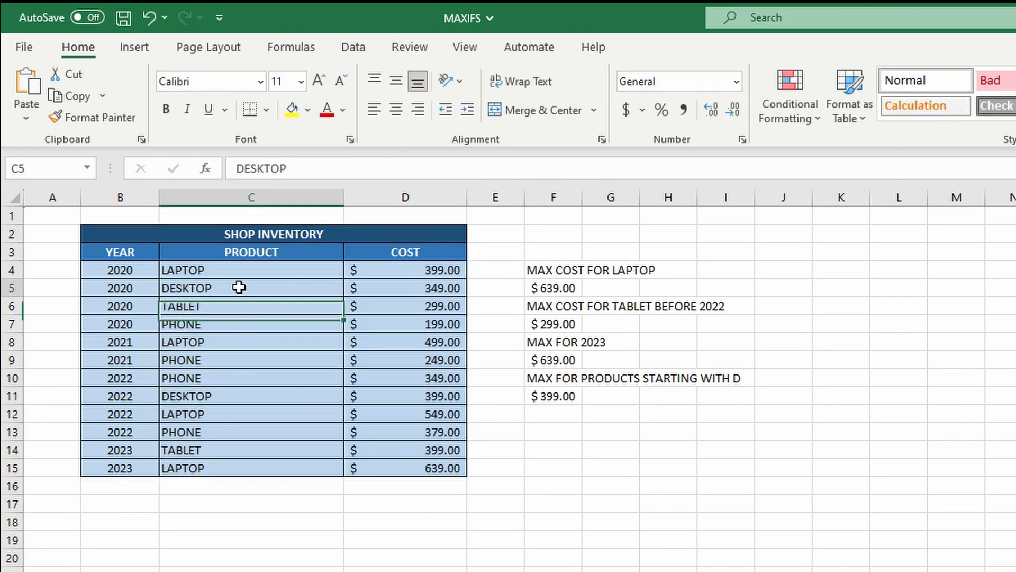
{"action": "left_click", "coordinate": [259, 396]}
{"action": "left_click", "coordinate": [423, 292]}
{"action": "left_click", "coordinate": [439, 398]}
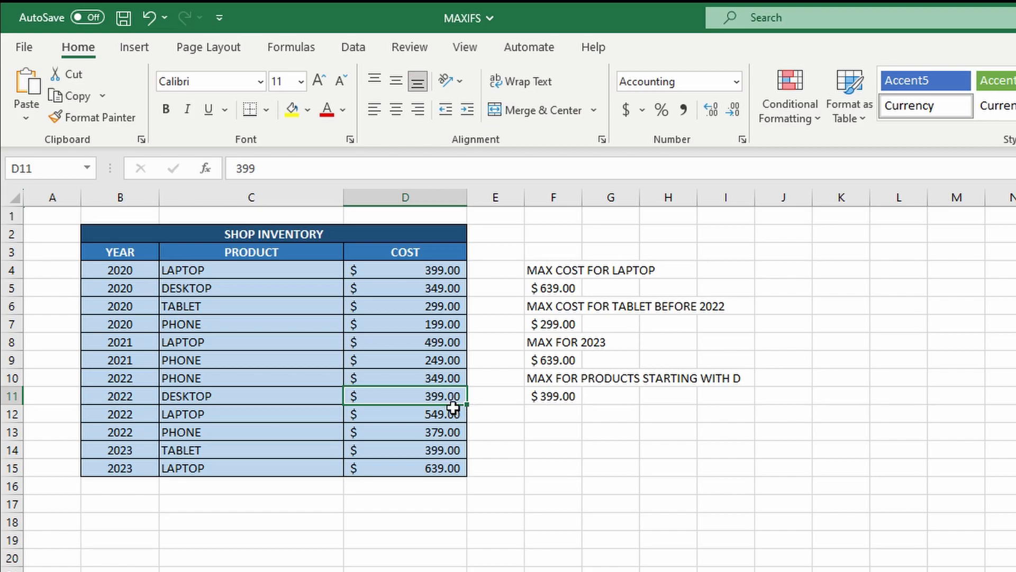
{"action": "left_click", "coordinate": [555, 398]}
{"action": "left_click", "coordinate": [624, 450]}
{"action": "left_click", "coordinate": [741, 492]}
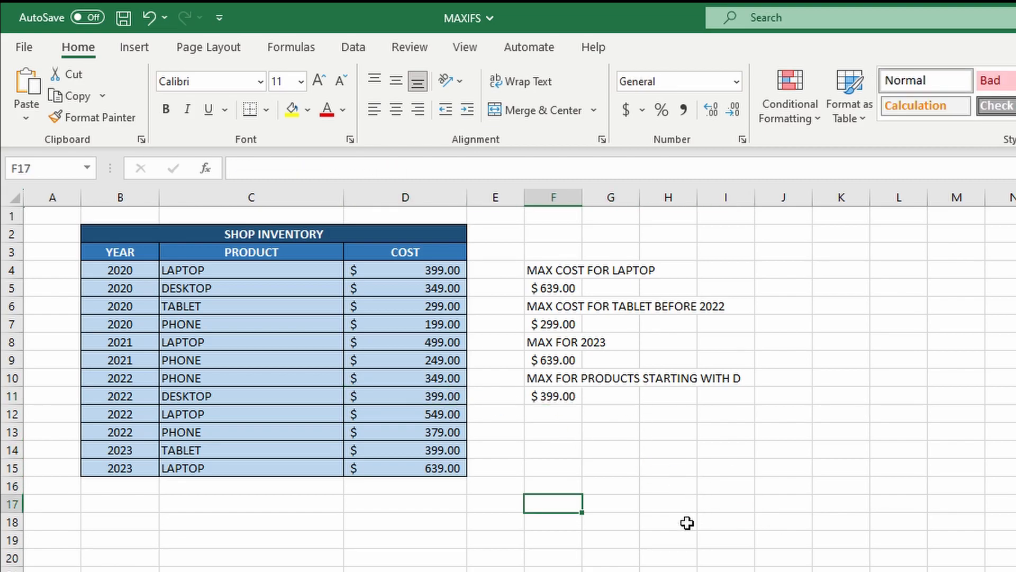